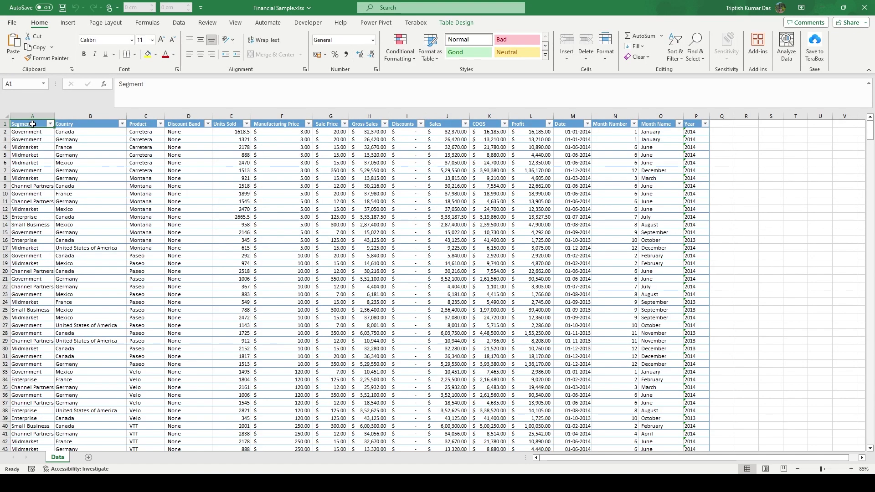
- Look over the financial table on the Data sheet, from the Segment column through the Year column
left_click_drag(32, 124, 704, 311)
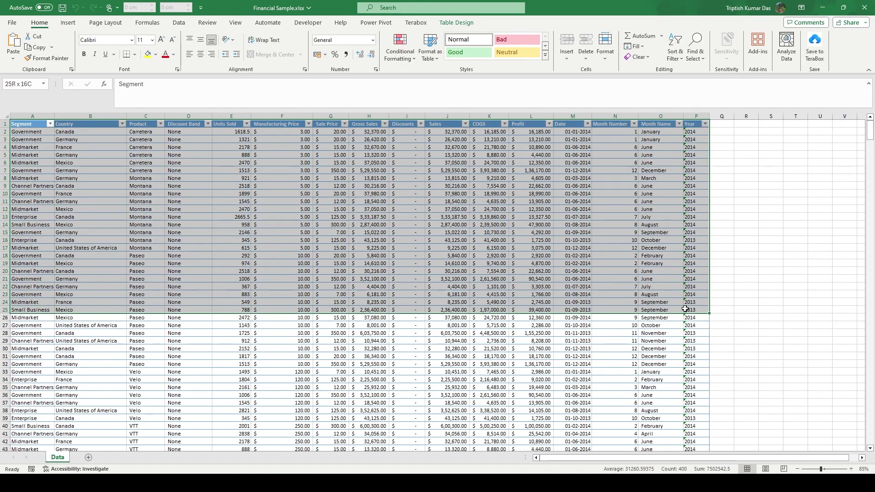
left_click(283, 348)
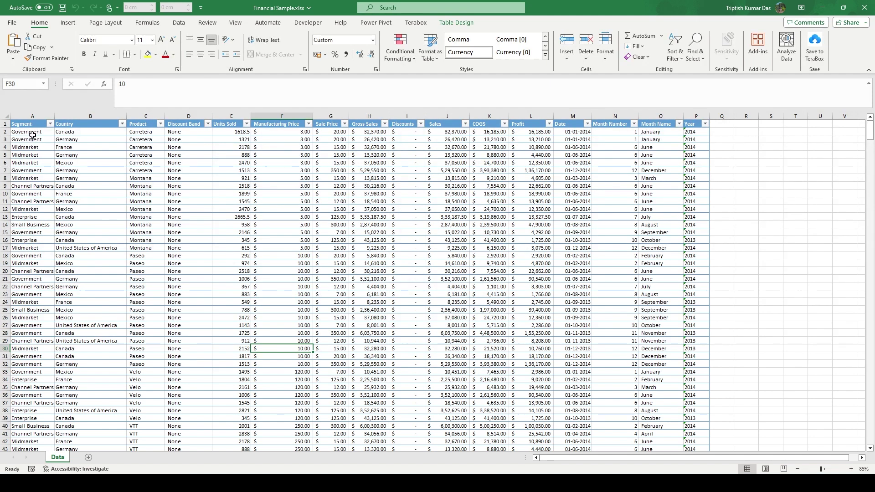
left_click_drag(28, 124, 43, 264)
left_click(109, 173)
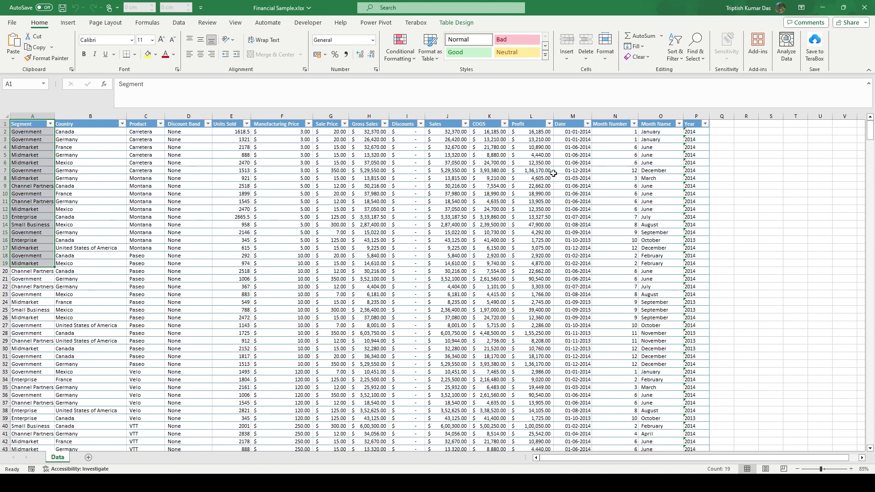
left_click(268, 275)
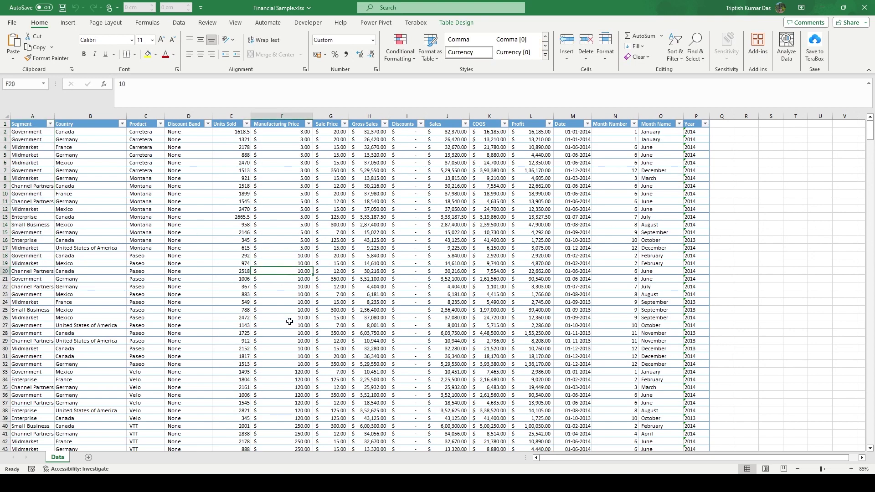
left_click(405, 278)
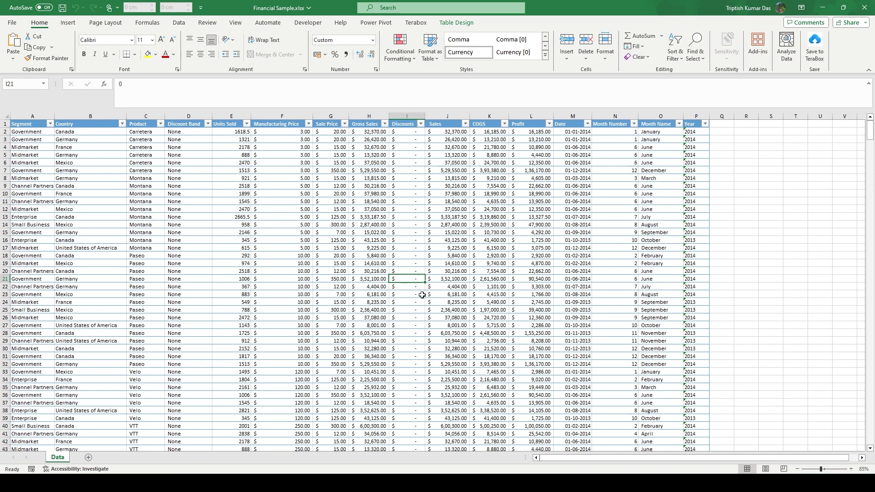
- Examine the Sales column from its first value down to the last record and return to cell J2
left_click_drag(450, 132, 449, 265)
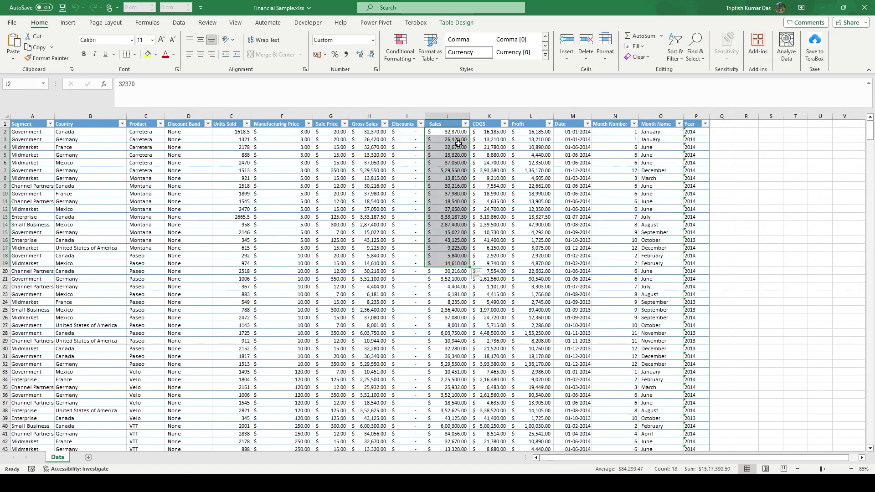
left_click(451, 116)
left_click(455, 197)
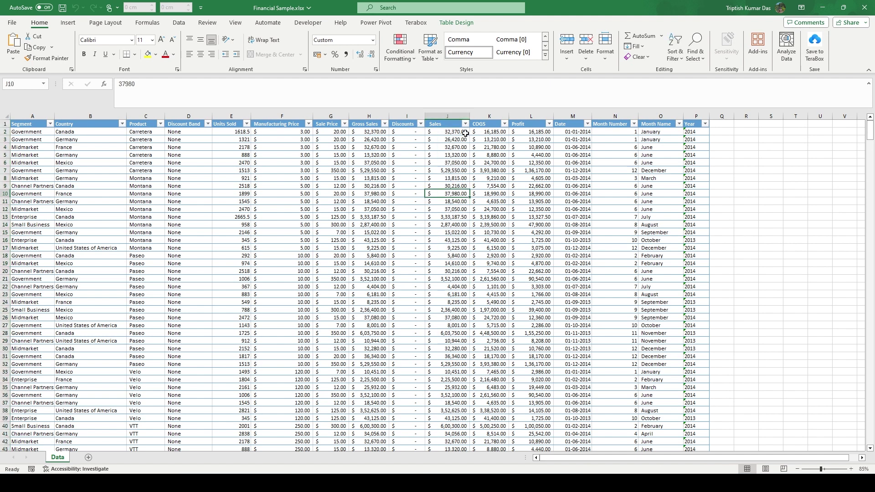
left_click(454, 132)
left_click_drag(454, 138, 453, 351)
left_click(460, 209)
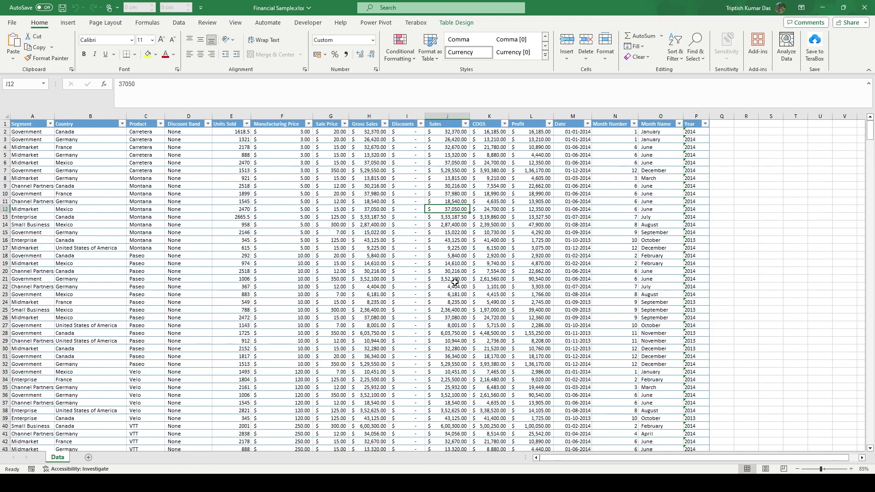
key("ctrl+Down")
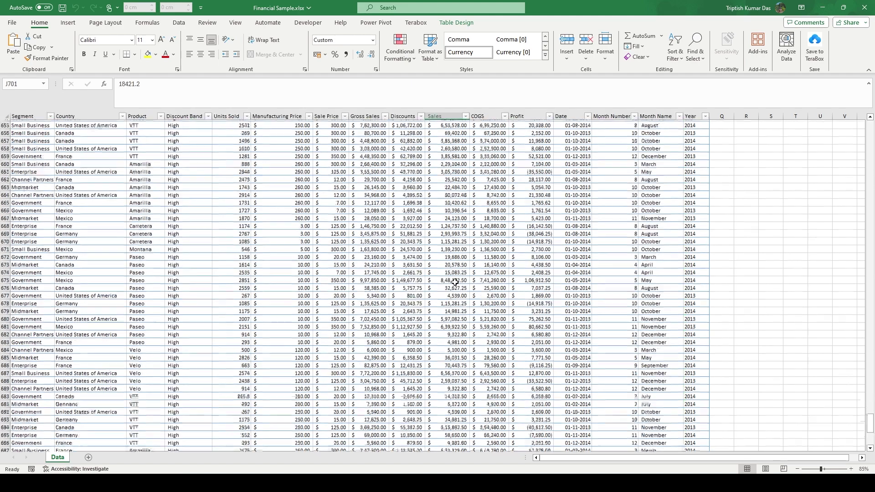
scroll(455, 282, "up", 18)
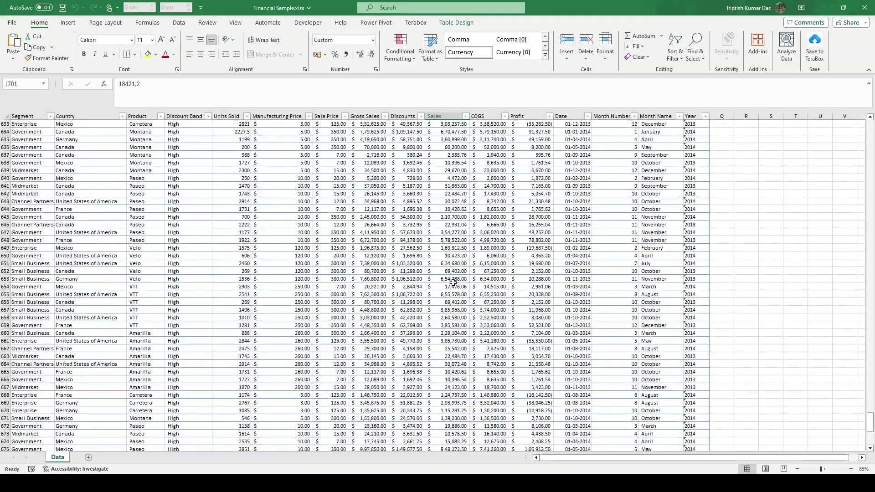
key("ctrl+Up")
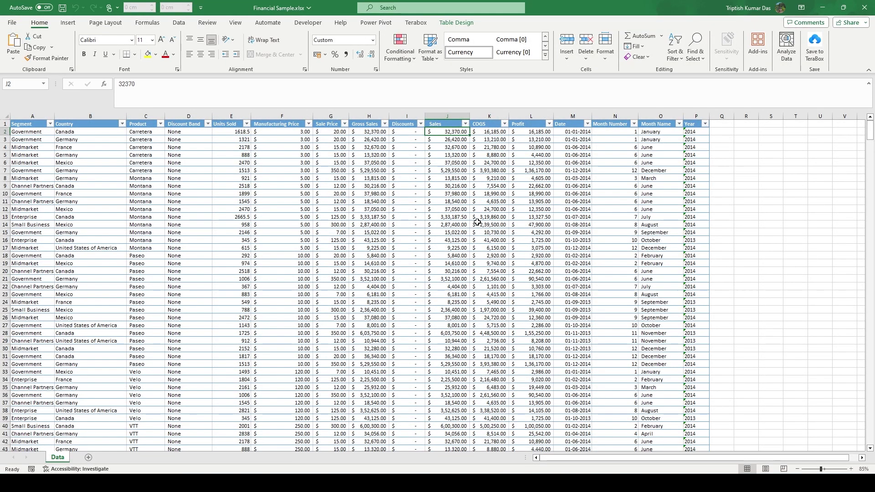
- Total the Sales values in J2:J701 with AutoSum and go to the total in J702
key("ctrl+shift+Down")
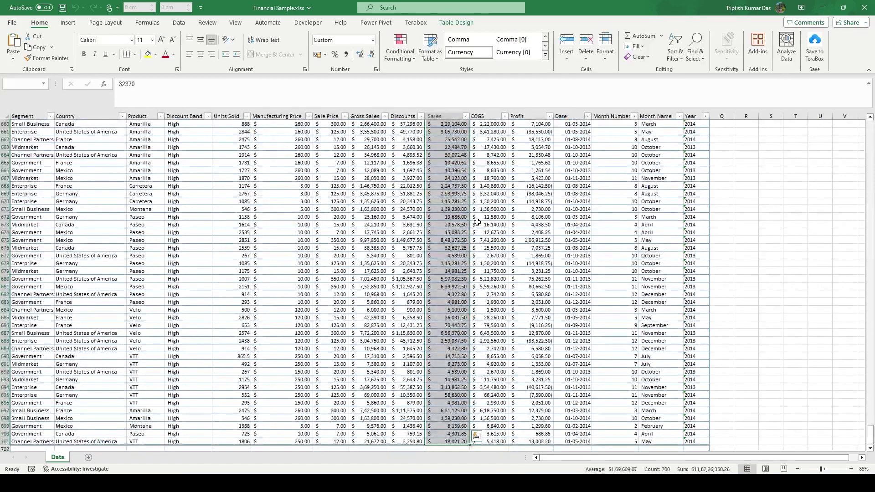
scroll(477, 222, "down", 4)
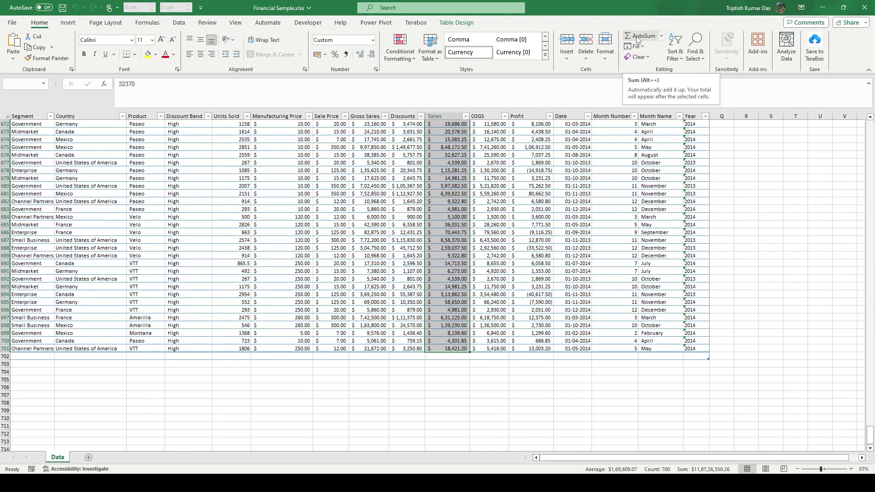
left_click(644, 39)
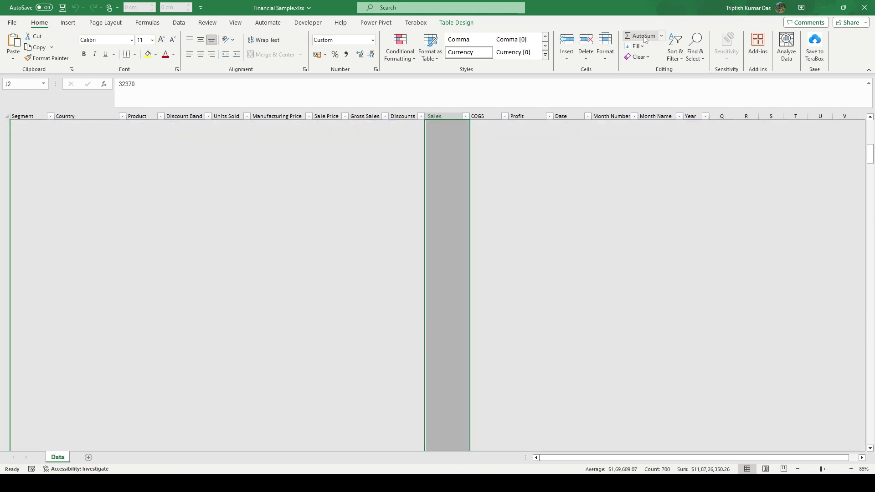
scroll(488, 309, "down", 1)
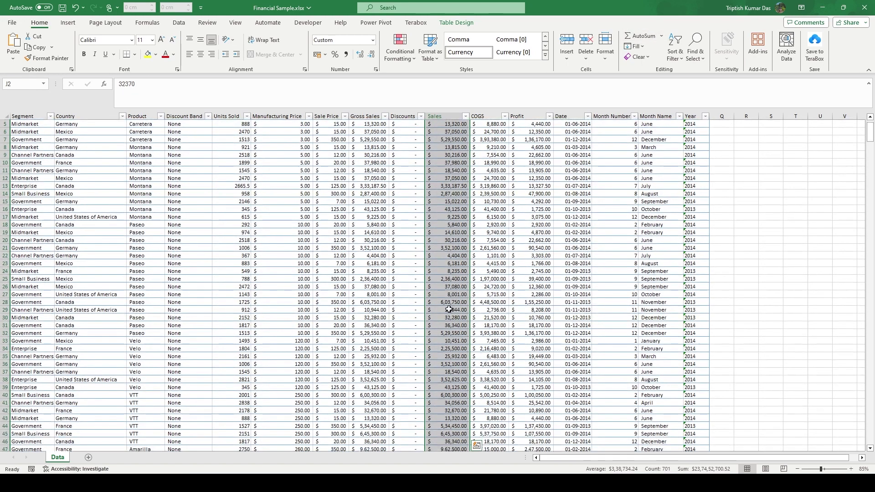
left_click(449, 309)
key("ctrl+Down")
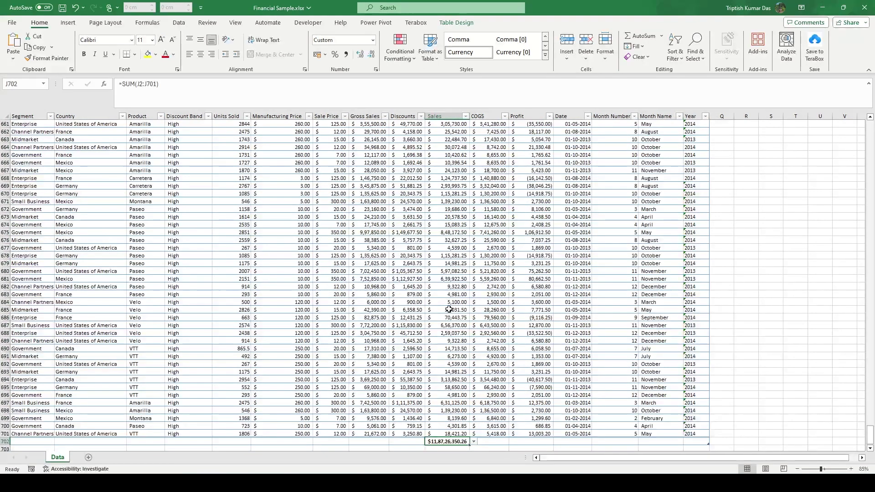
scroll(449, 314, "down", 5)
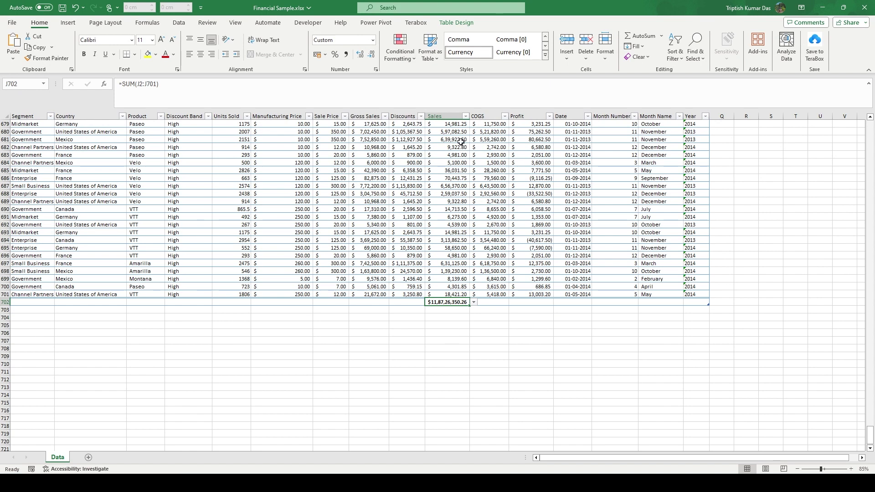
- Delete the Sales total from cell J702
key("Down")
key("Down")
key("Down")
key("Down")
left_click(451, 305)
key("Delete")
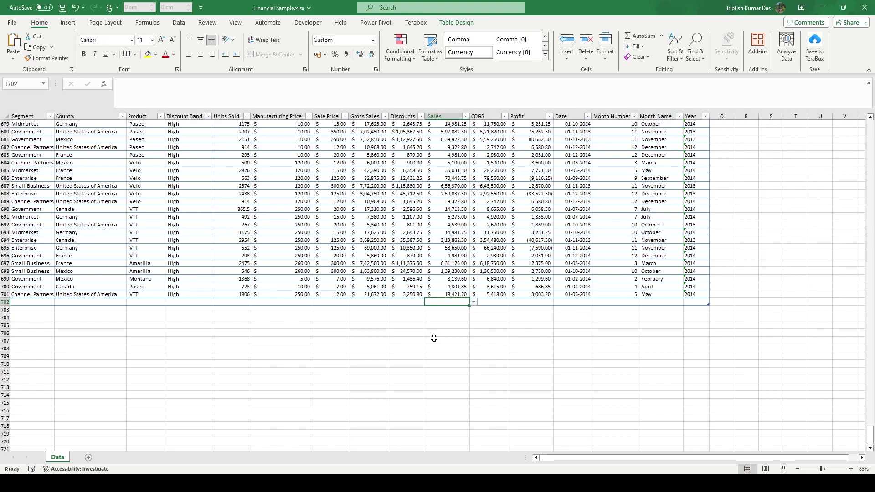
left_click(434, 338)
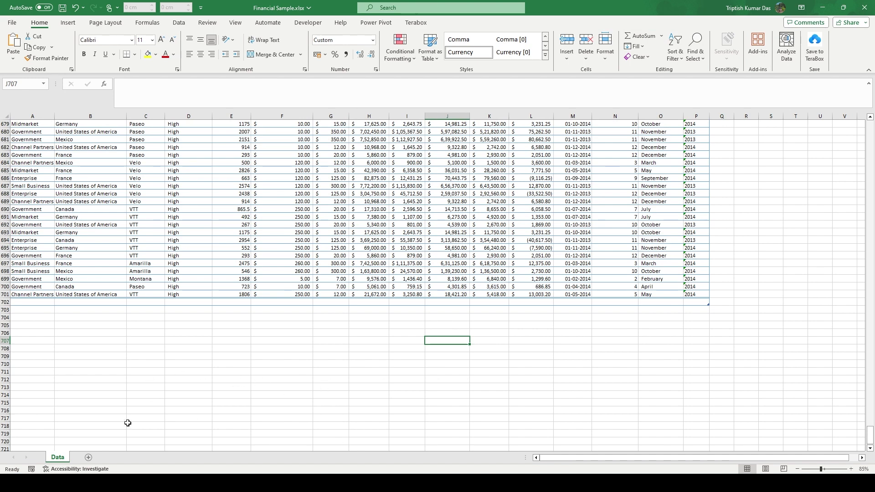
- Return to the top of the table and select the entire Sales column
scroll(367, 367, "up", 9)
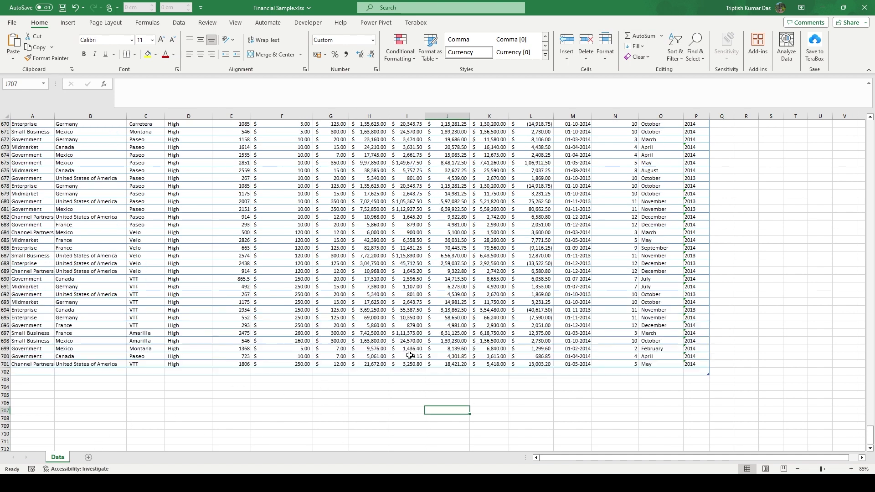
left_click(451, 355)
key("ctrl+Up")
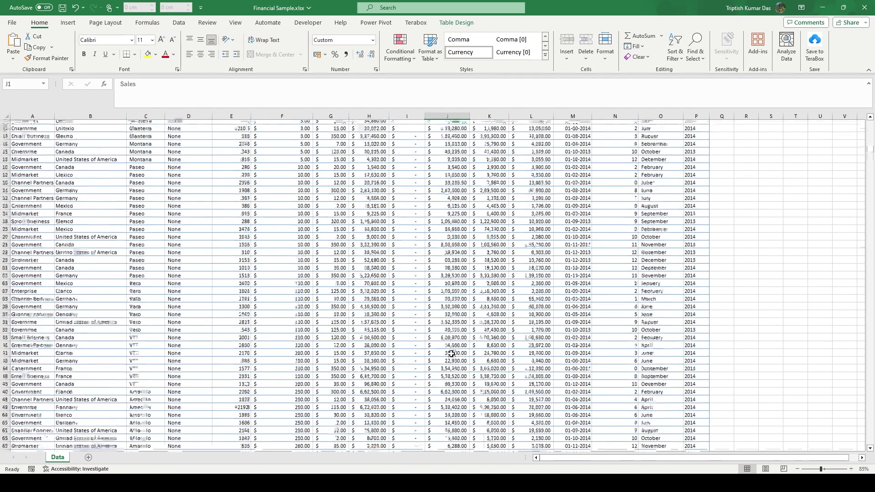
left_click(443, 114)
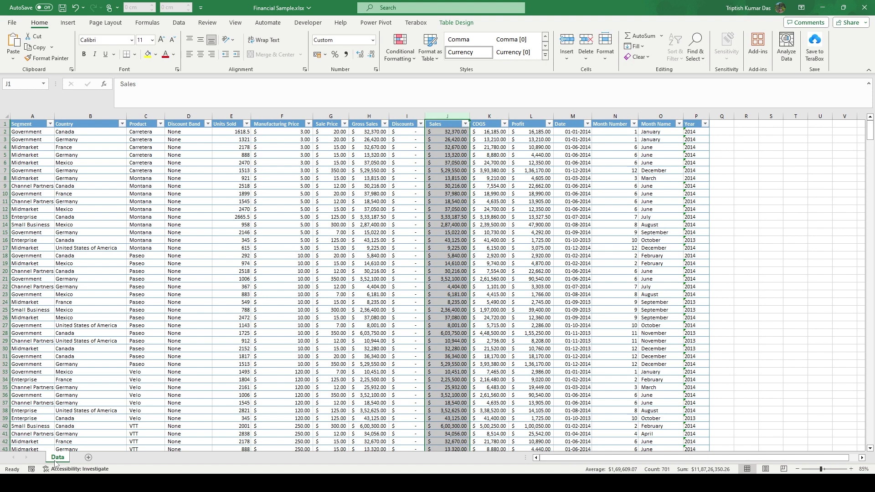
- Add a new worksheet after the Data sheet and name it Result
left_click(89, 457)
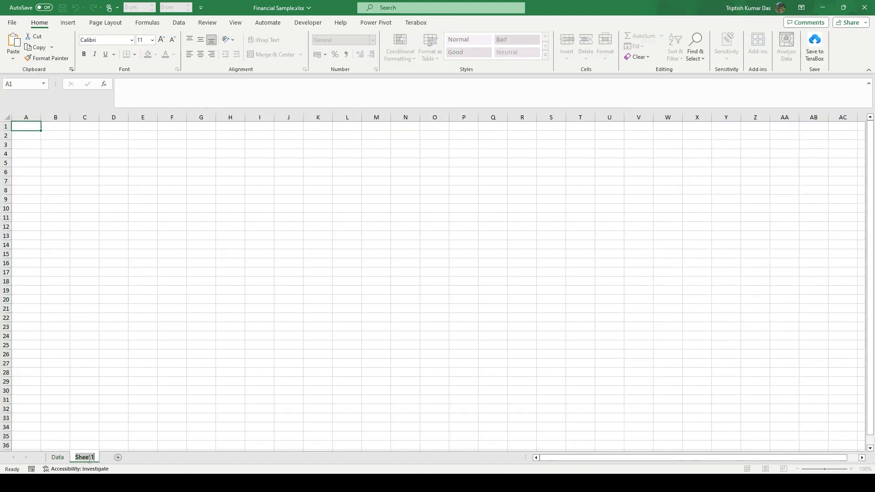
type("Result")
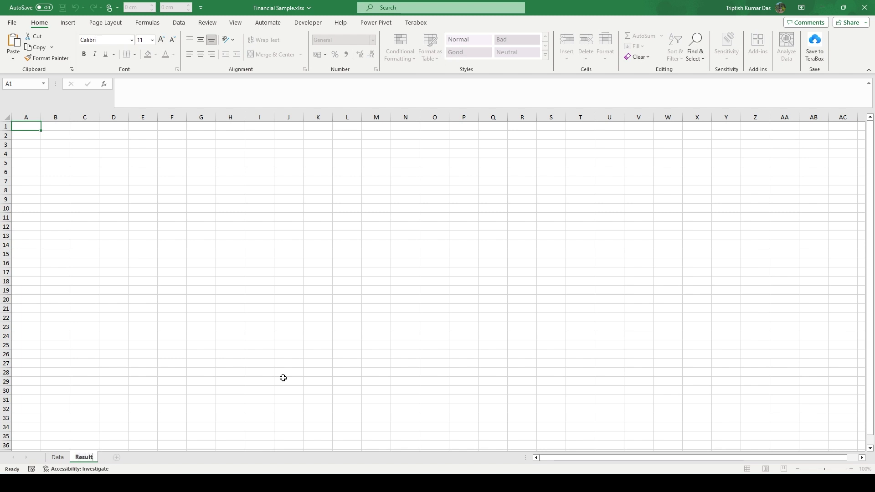
key("Return")
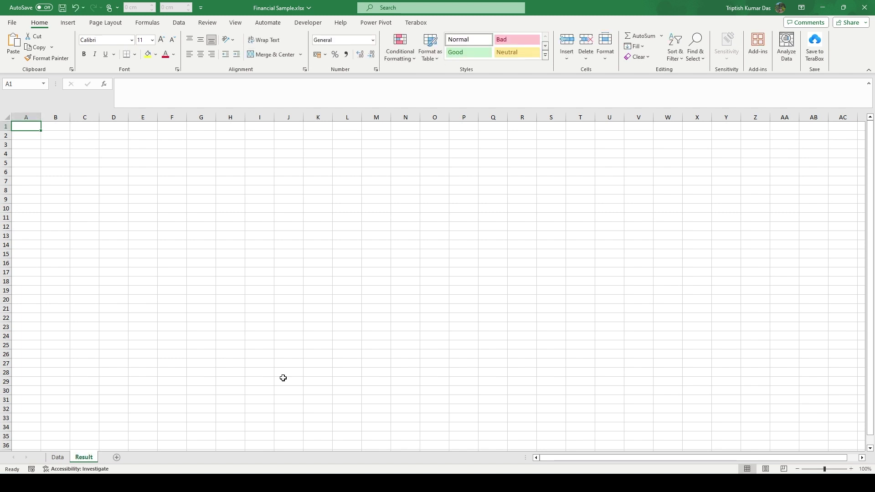
- Enter the label "Sum of Sales" in D7 and widen columns D and E
left_click(113, 182)
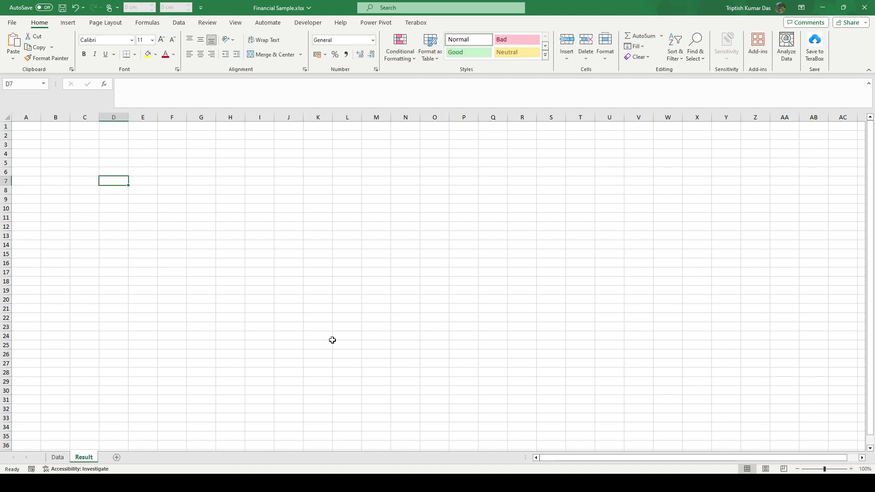
type("Sum")
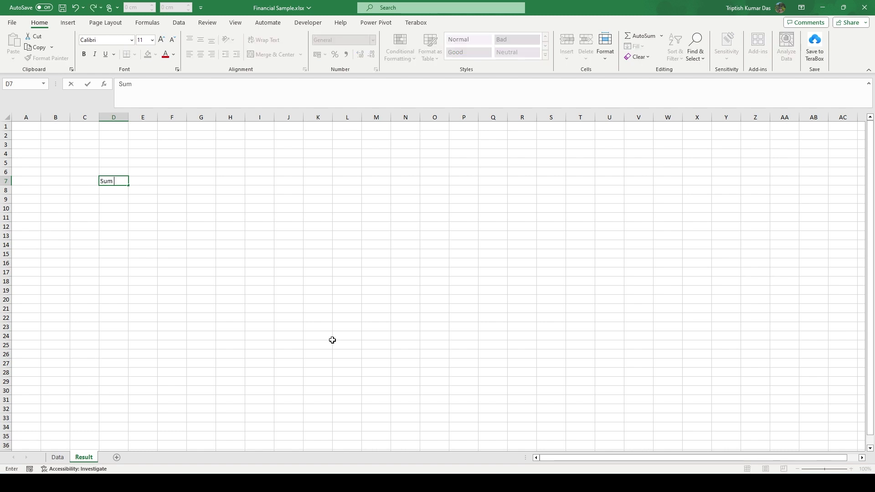
type(" of Sales")
key("Tab")
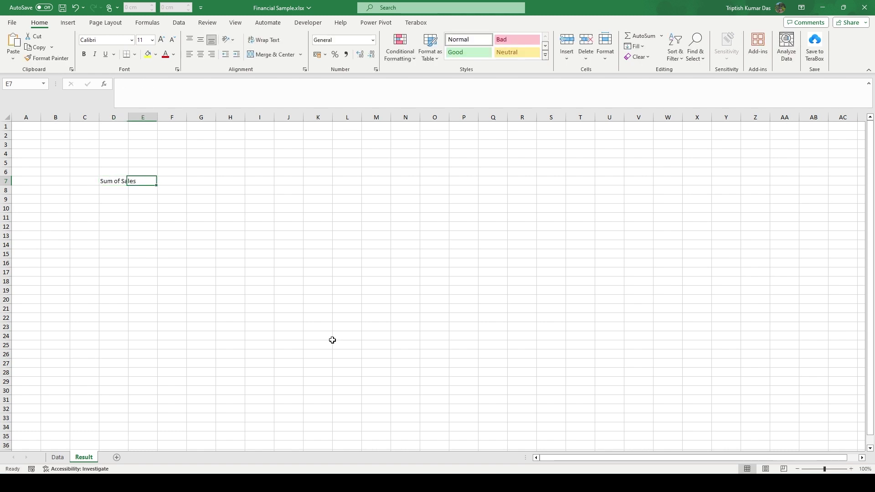
left_click_drag(128, 117, 251, 118)
left_click(184, 228)
left_click(190, 181)
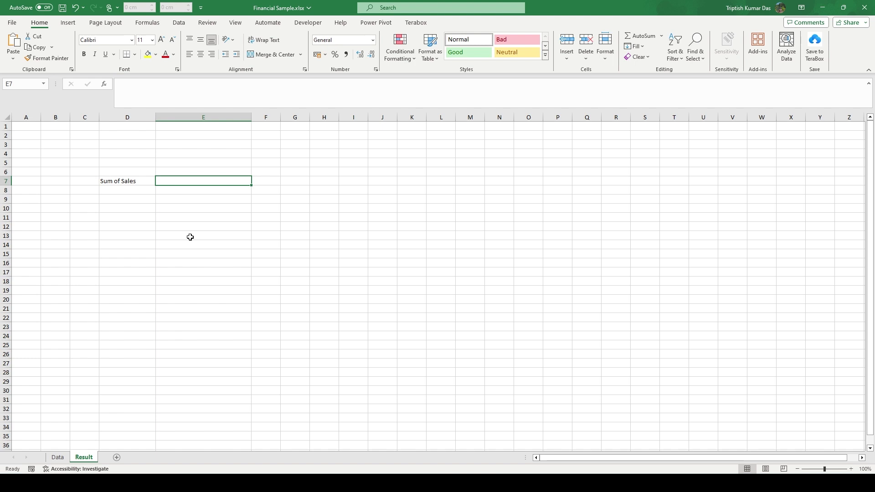
- Enter the formula =SUM(Data!J:J) in E7 of the Result sheet to total the entire Sales column
type("=")
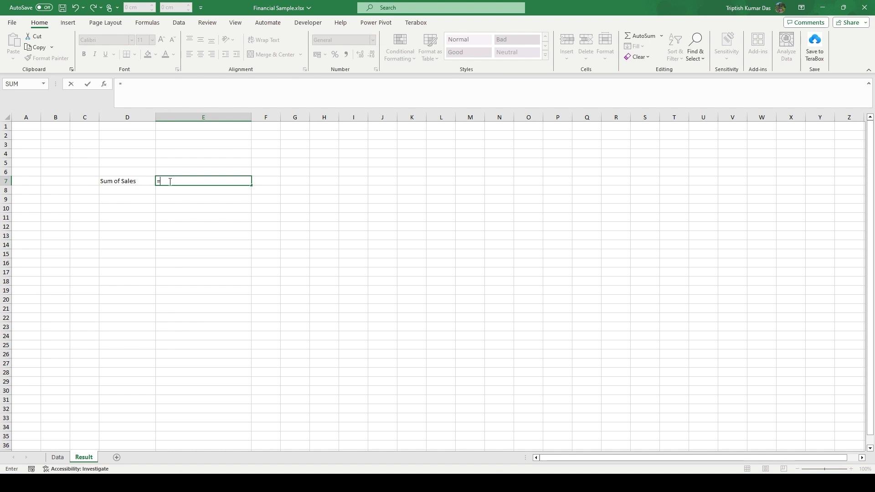
left_click(175, 89)
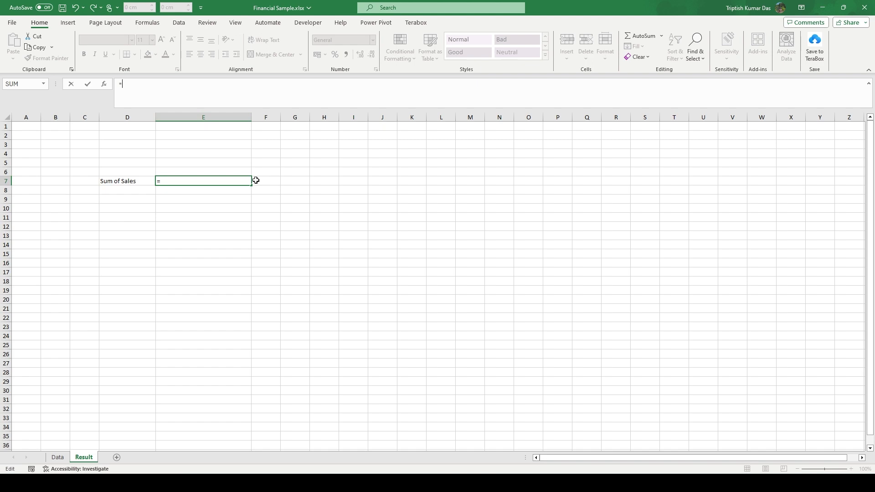
type("sum")
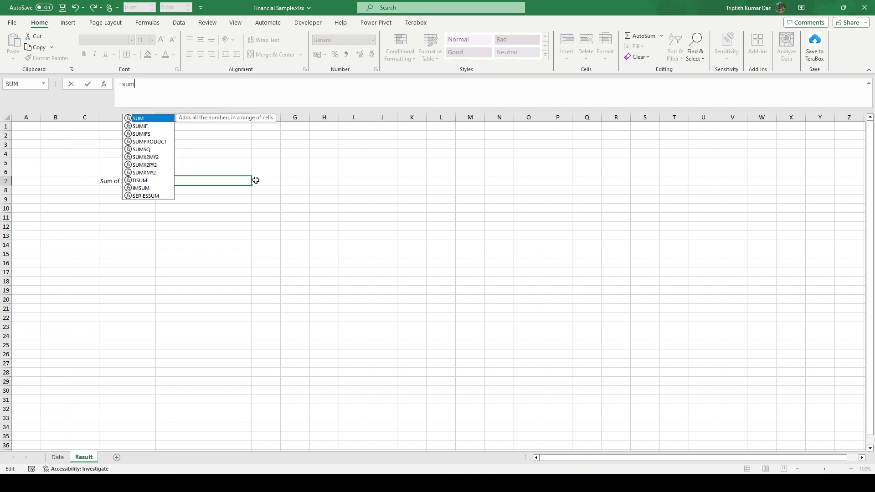
key("Tab")
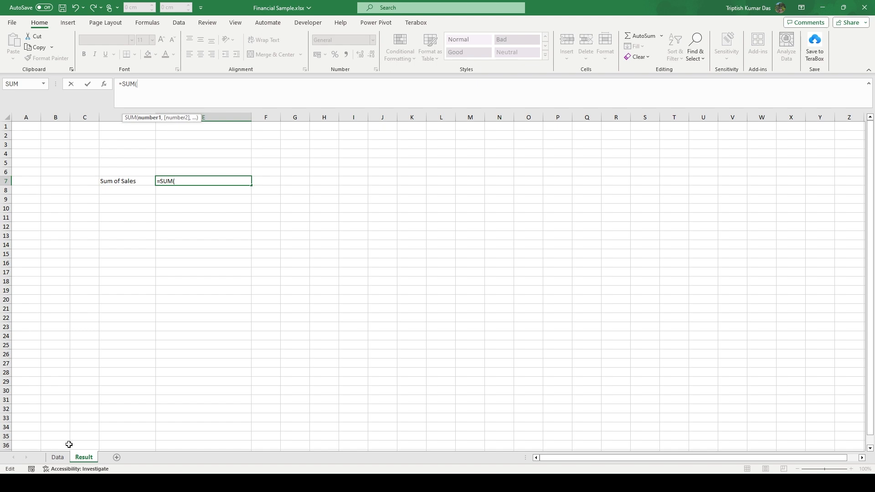
left_click(58, 457)
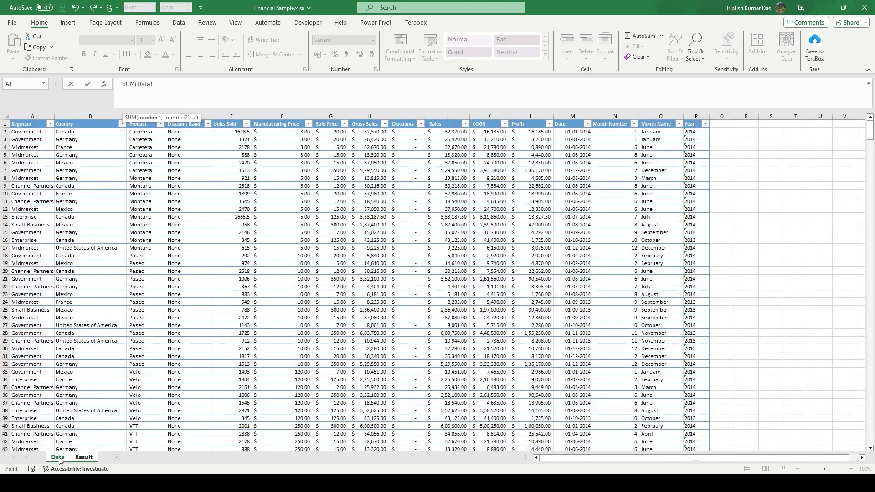
left_click(448, 113)
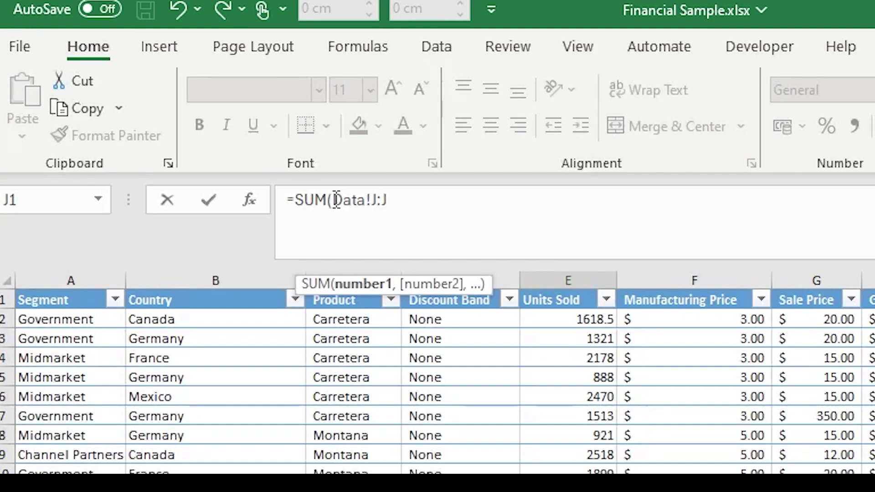
left_click_drag(333, 200, 390, 202)
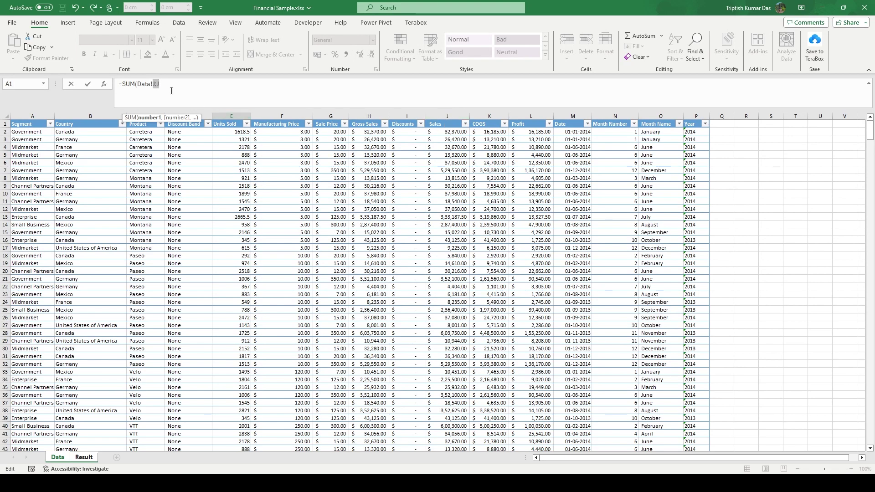
left_click(171, 90)
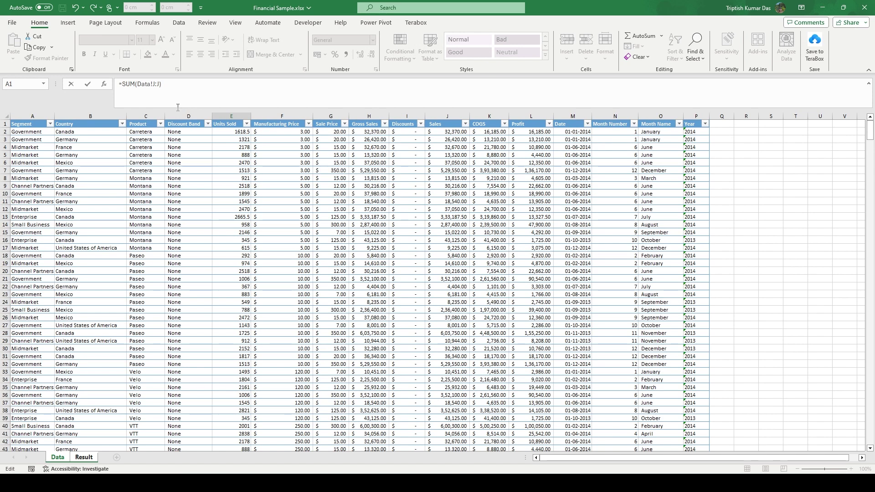
key("Return")
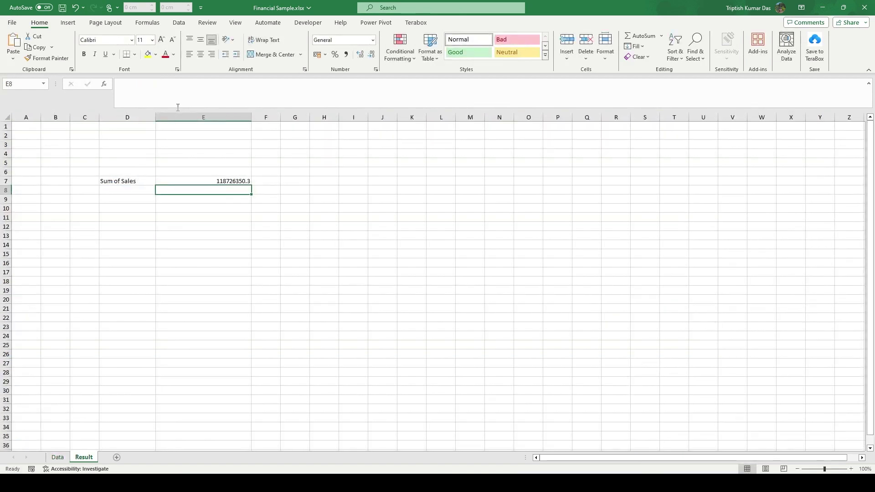
- Compare the formula result in E7 with the sum of the selected Sales column on the Data sheet
left_click(213, 181)
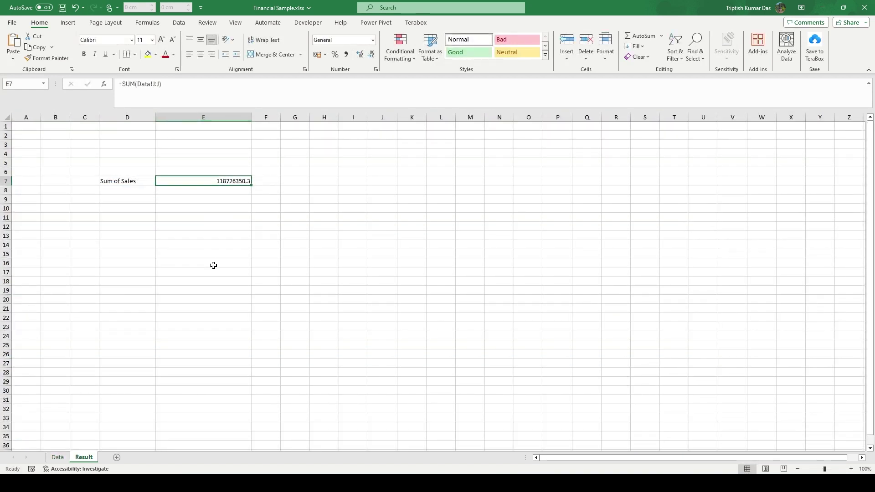
left_click(58, 458)
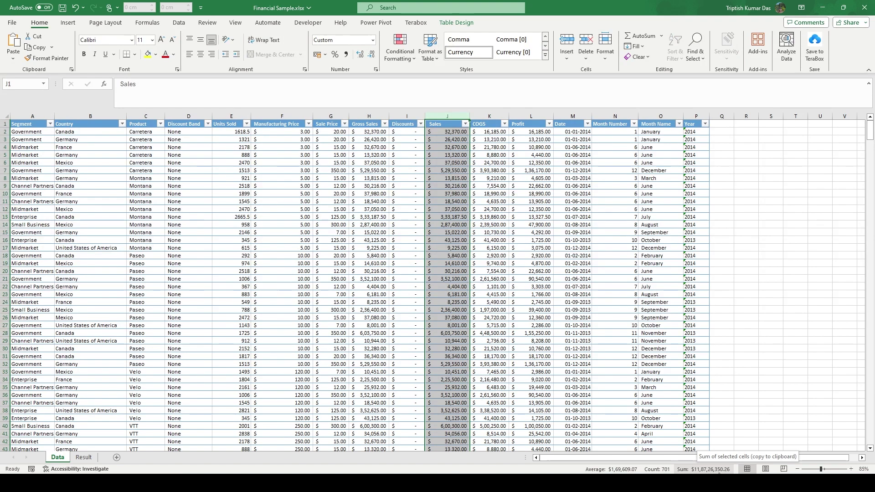
left_click(83, 457)
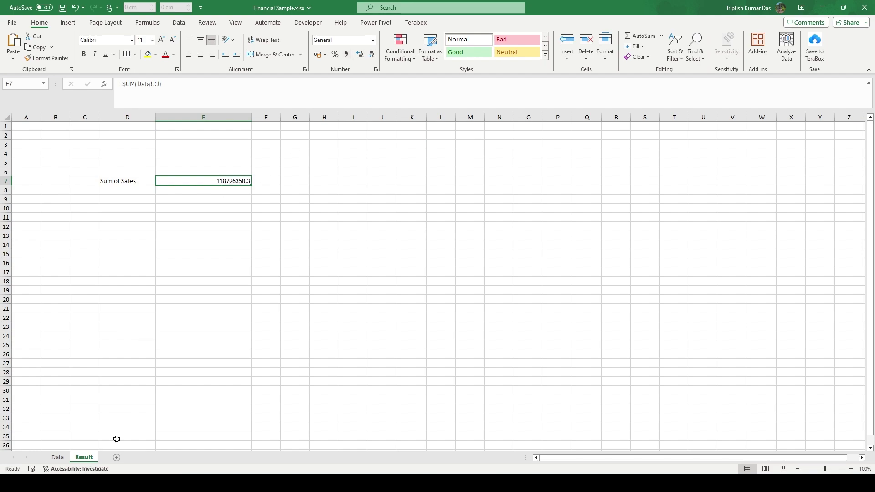
left_click(57, 458)
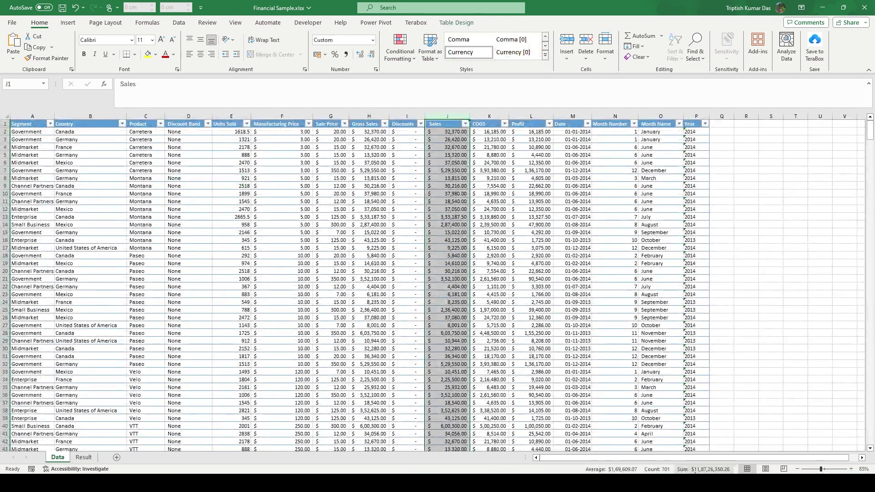
left_click(84, 458)
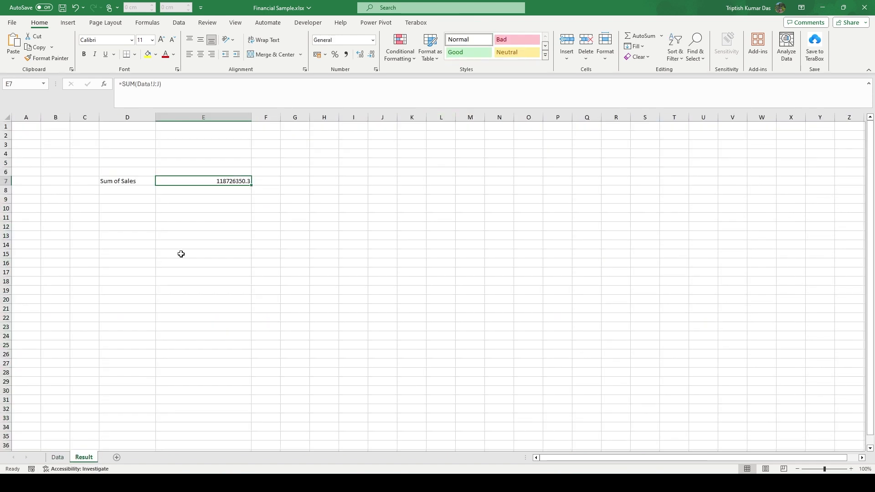
- Format E7 as $ English (United States) currency, adding a space after the symbol with the custom code [$$-en-US] #,##0.00
left_click(373, 40)
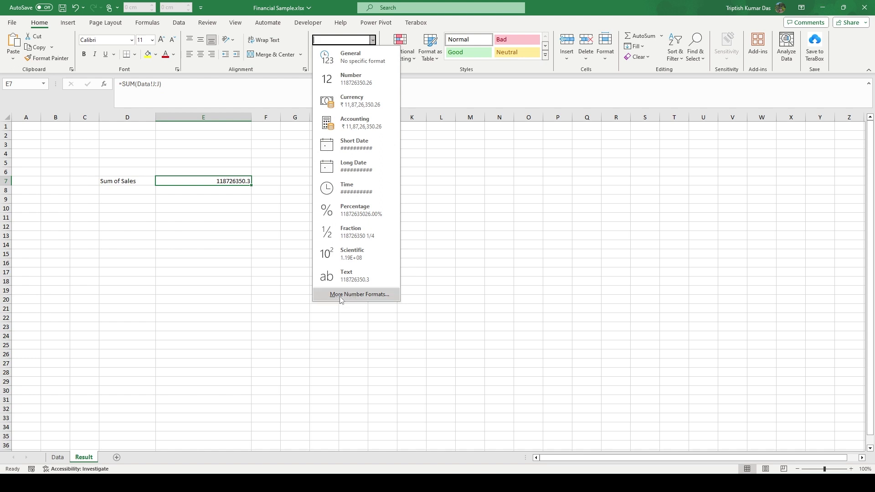
left_click(356, 300)
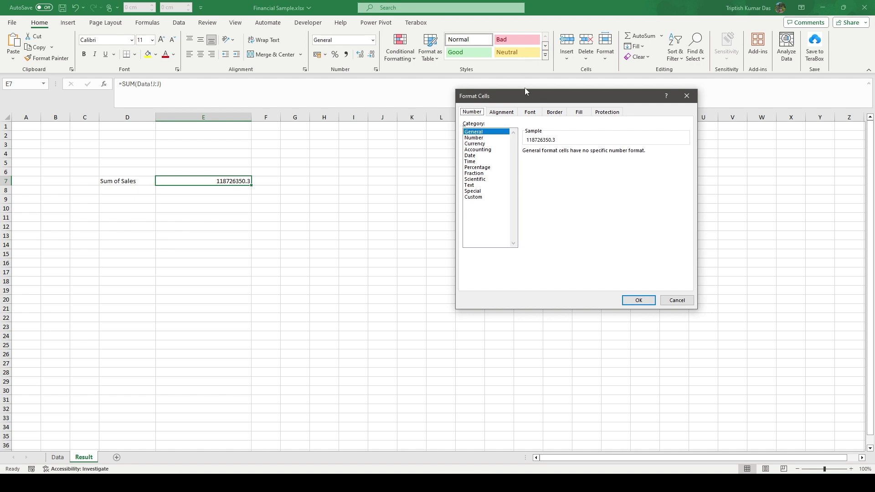
left_click_drag(567, 96, 451, 114)
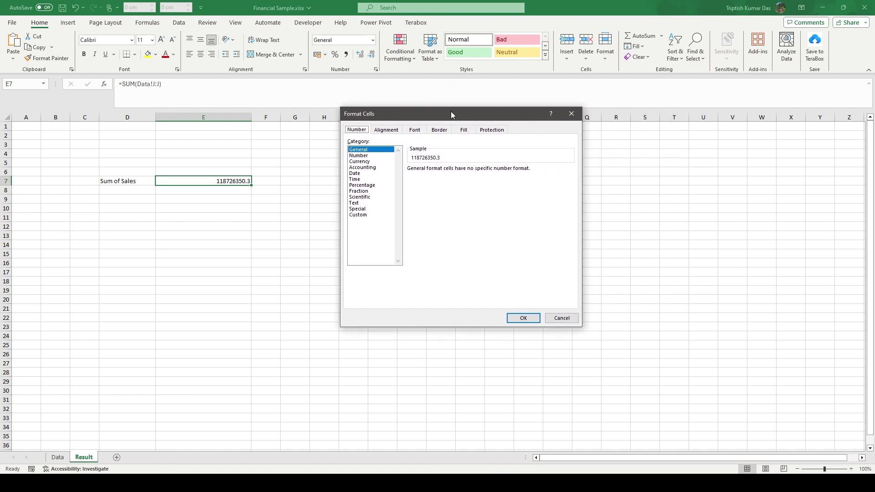
left_click(364, 163)
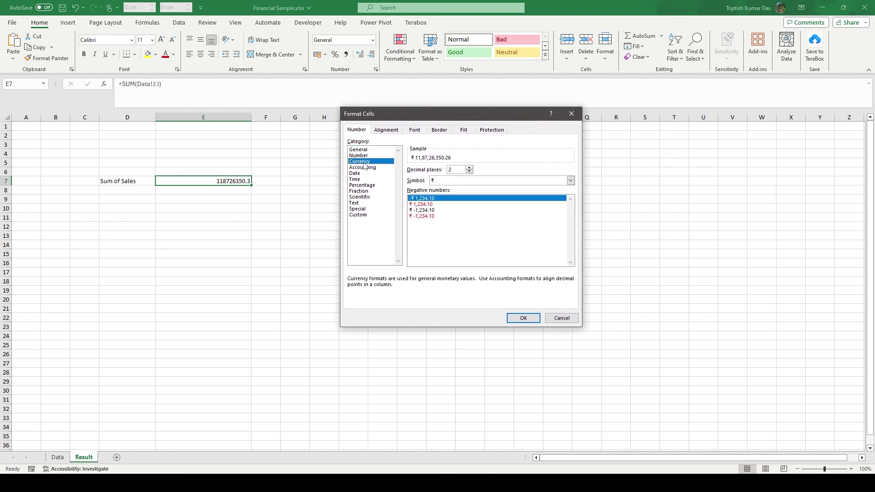
left_click(571, 181)
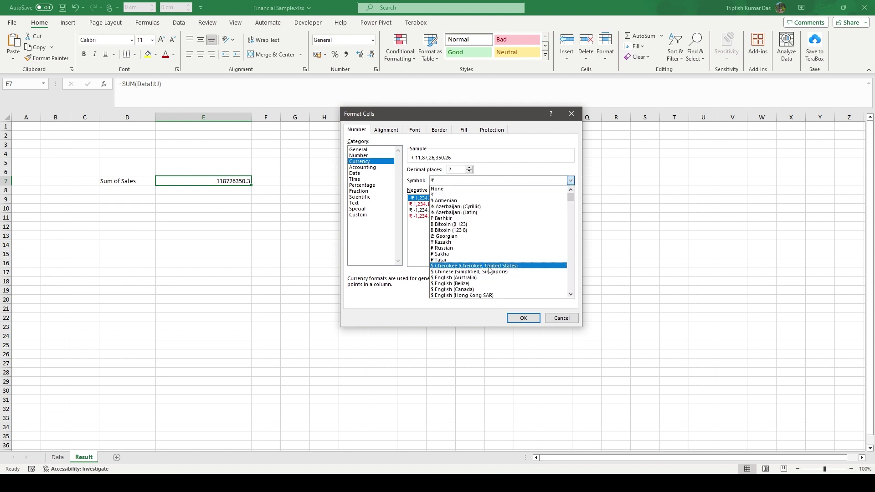
scroll(489, 269, "down", 2)
scroll(489, 269, "down", 1)
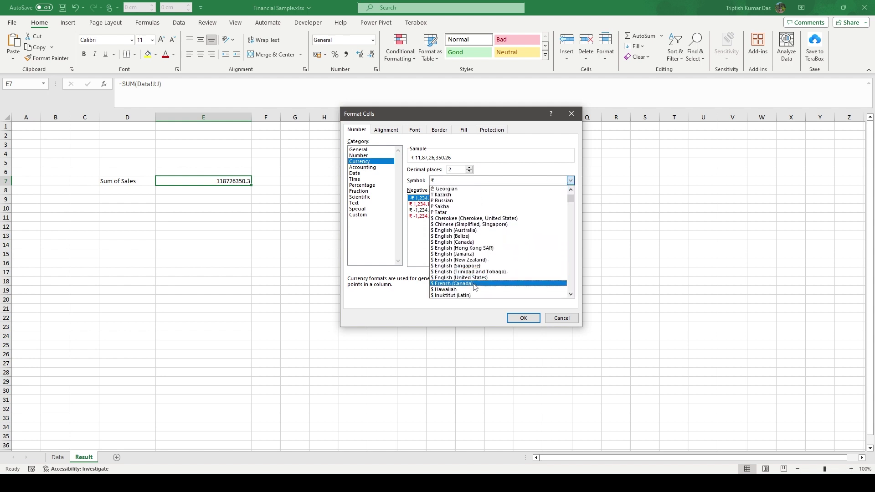
left_click(455, 279)
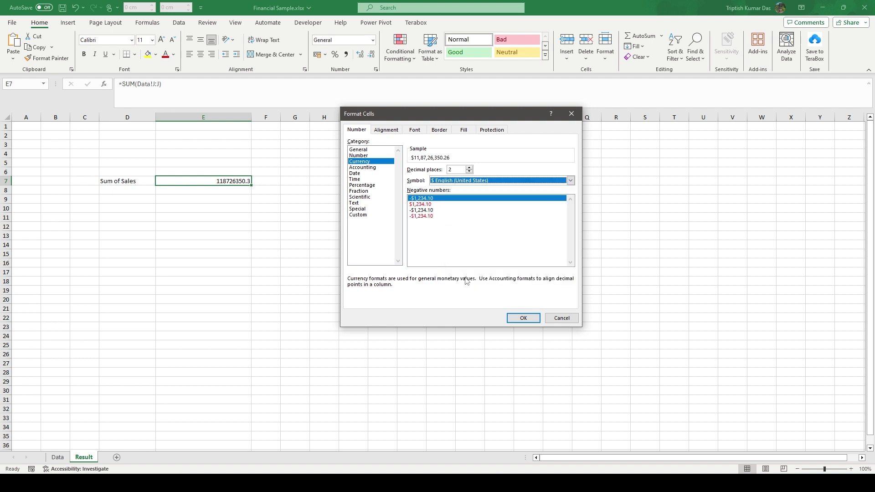
left_click(360, 215)
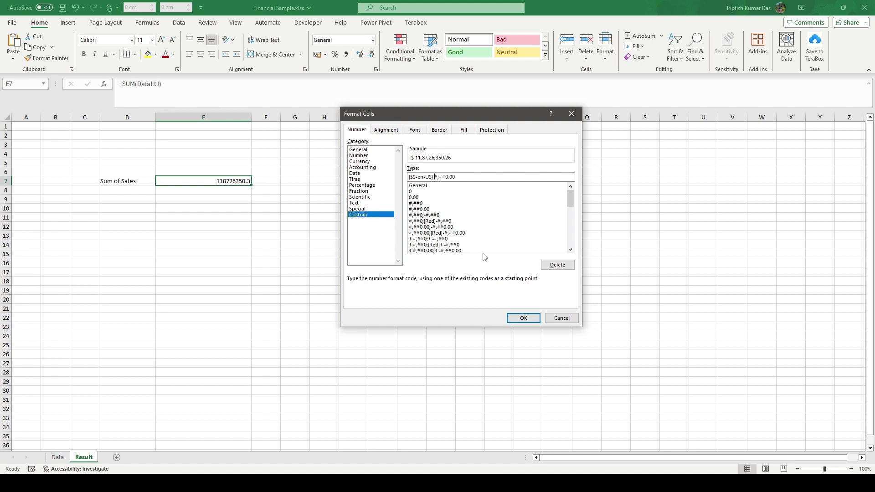
left_click(523, 319)
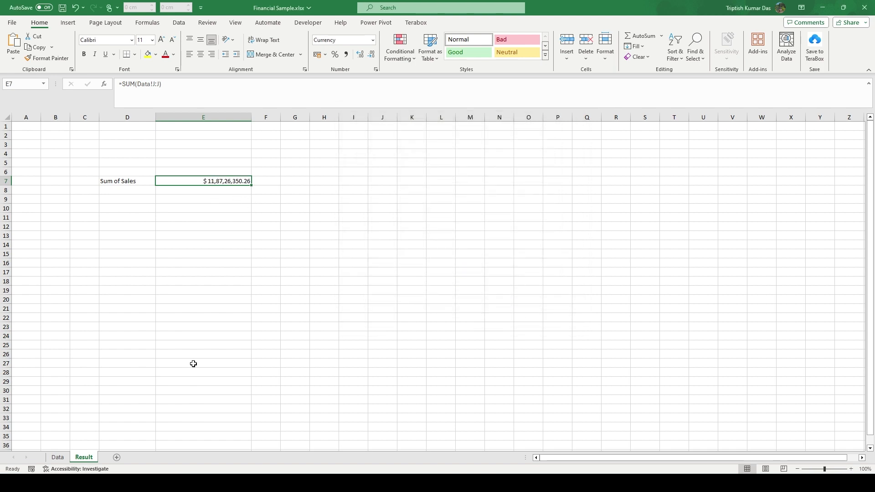
- Look through the Sales rows on the Data sheet and return to the Result sheet
left_click(58, 457)
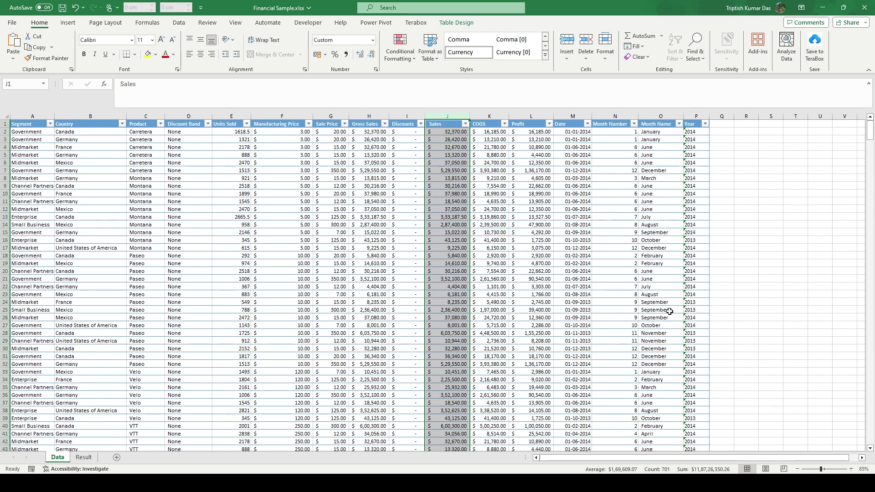
scroll(670, 311, "down", 5)
scroll(670, 311, "down", 6)
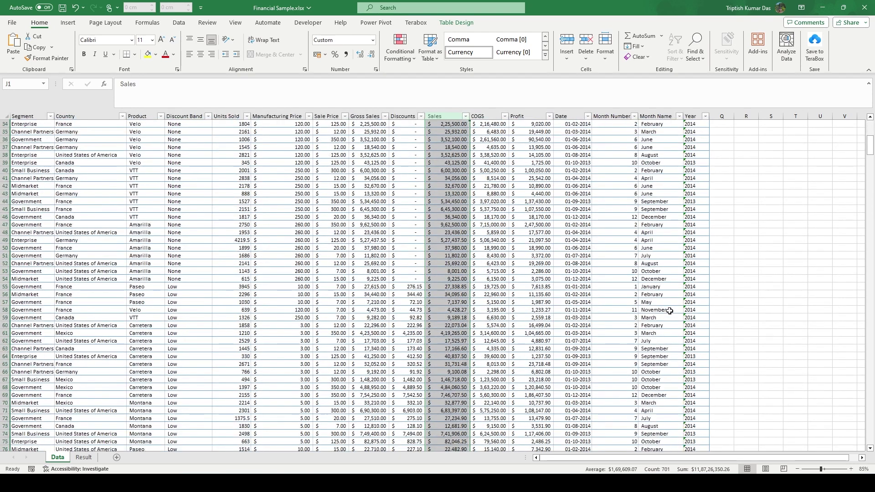
left_click(84, 457)
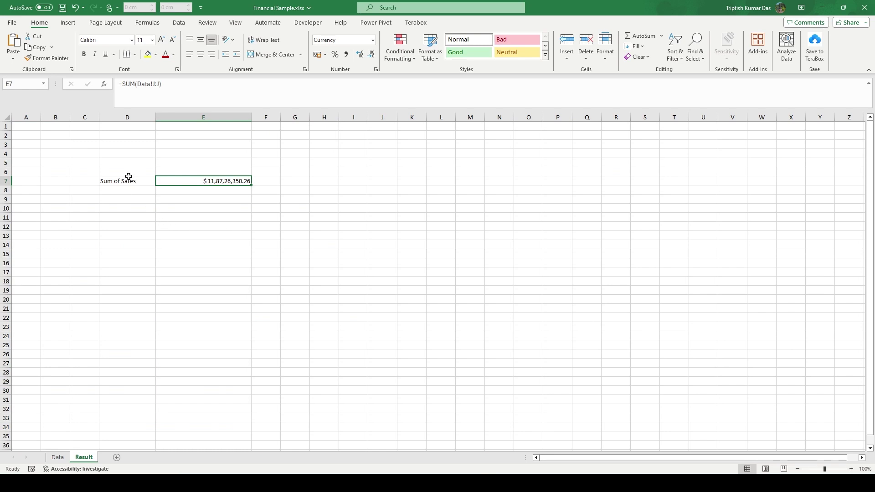